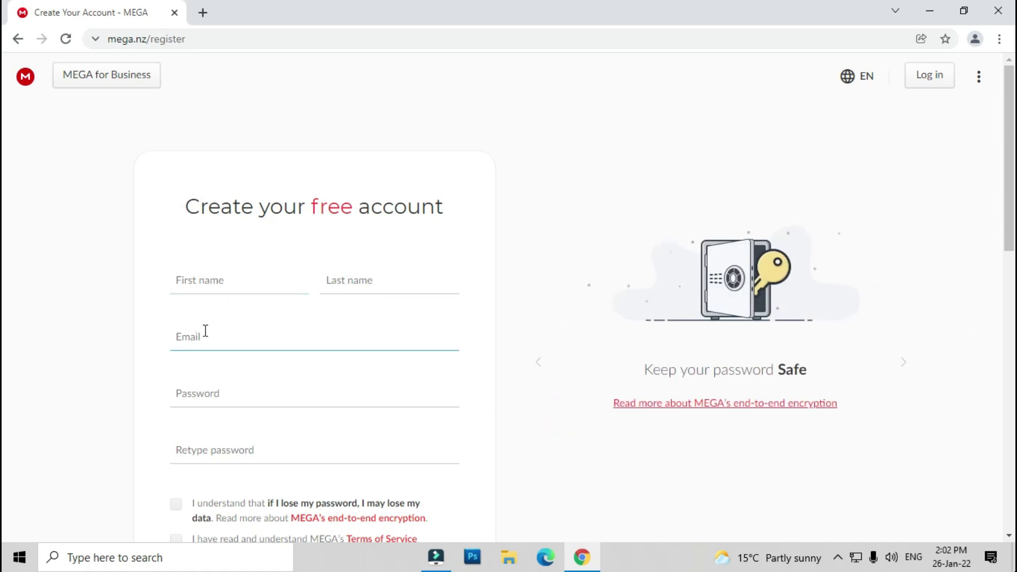
Step: On the registration form, accept the password-loss notice and MEGA's Terms of Service
scroll(207, 331, down, 3)
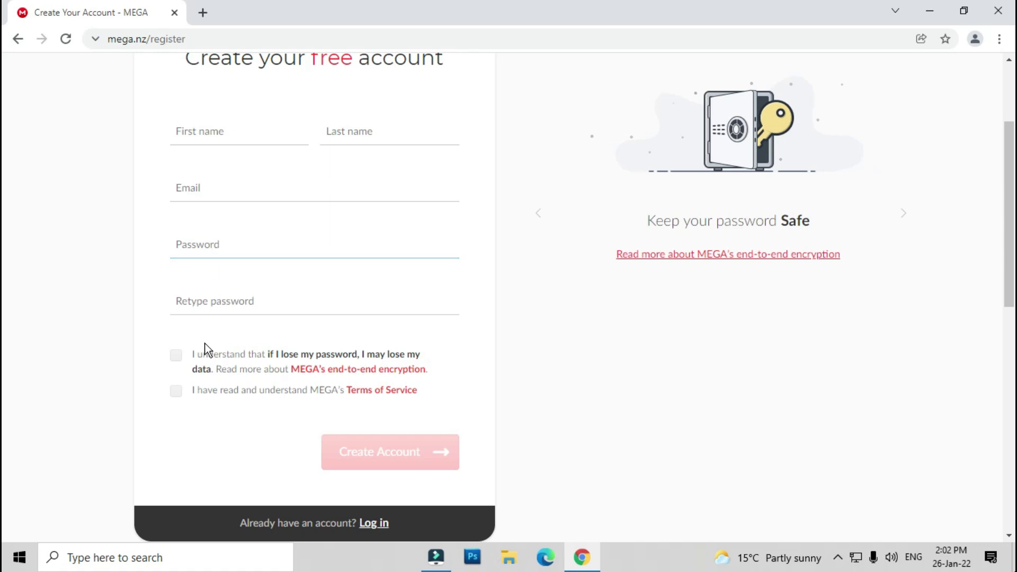
click(176, 355)
click(177, 391)
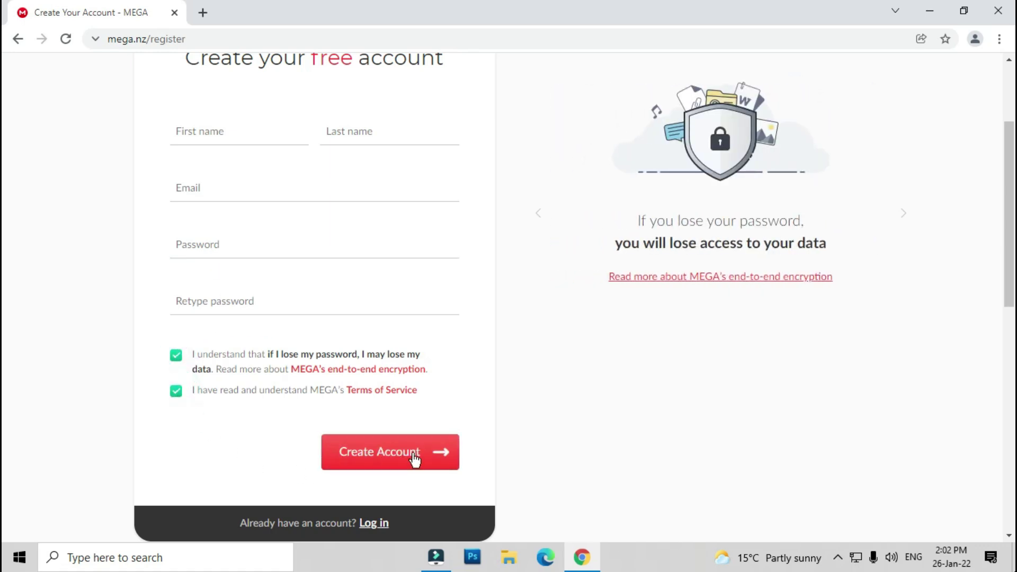
click(221, 177)
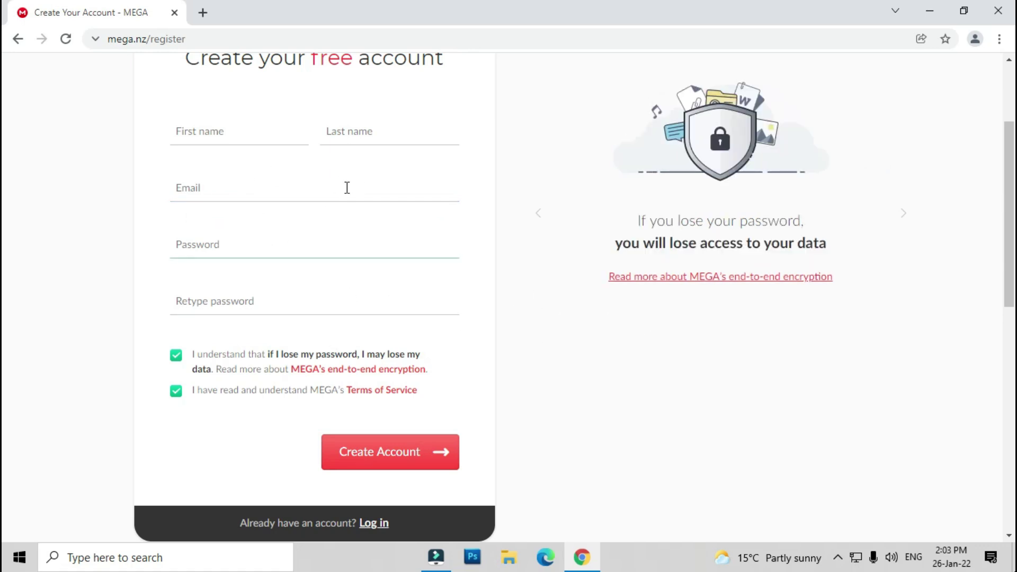
scroll(341, 221, up, 3)
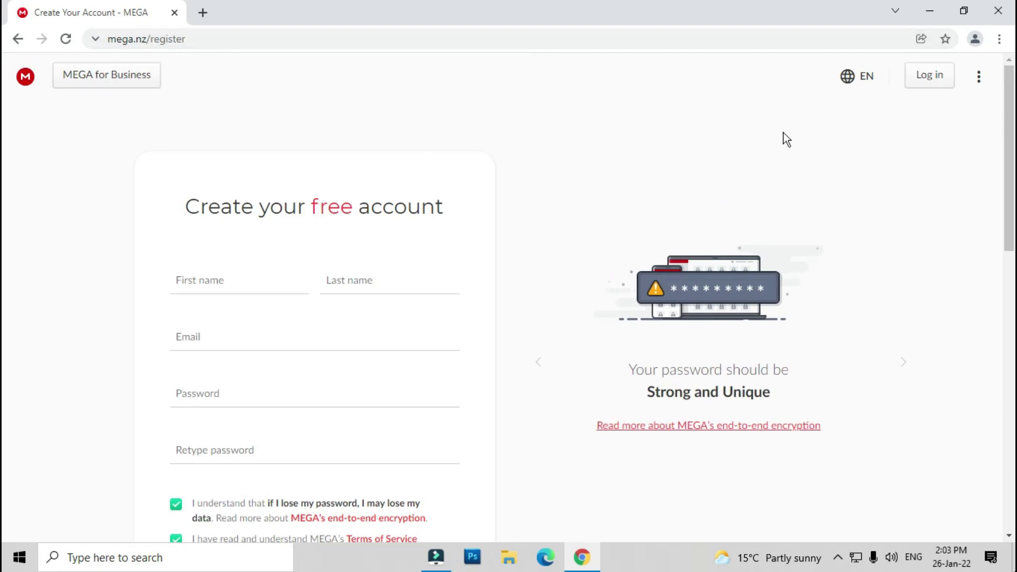
Step: Log in to the existing account with the account e-mail and password, keeping Remember me enabled
click(932, 81)
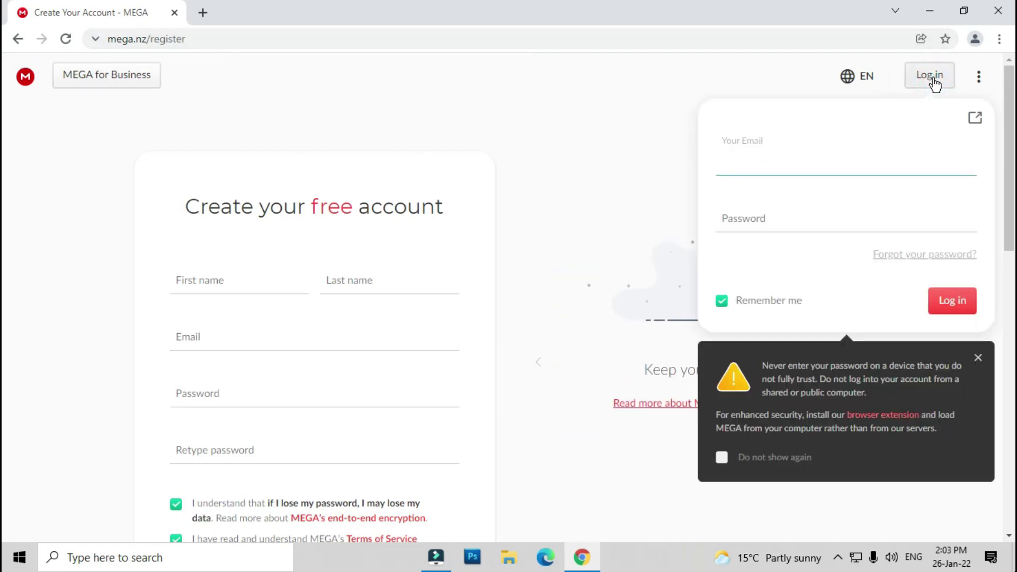
click(745, 217)
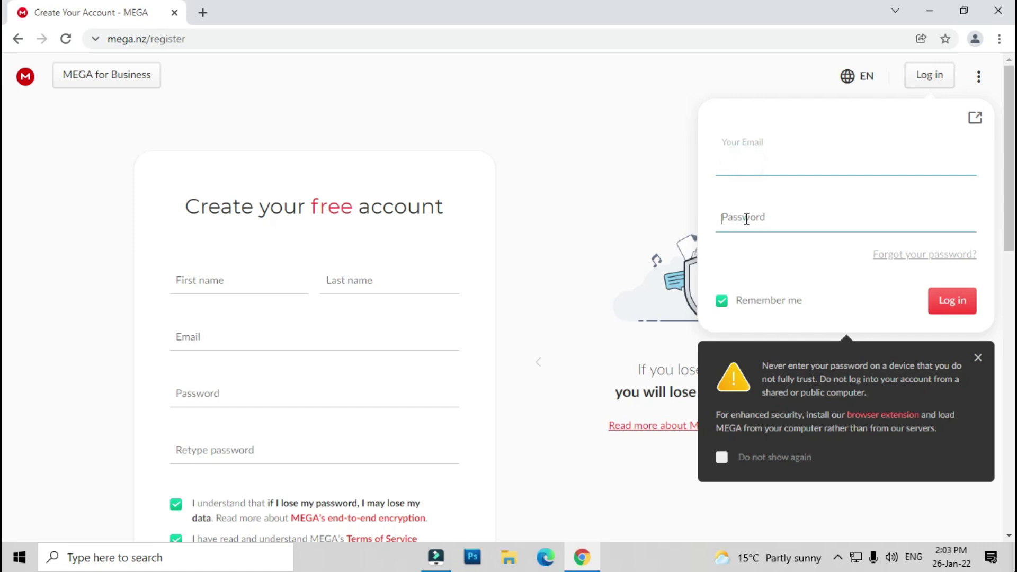
click(964, 309)
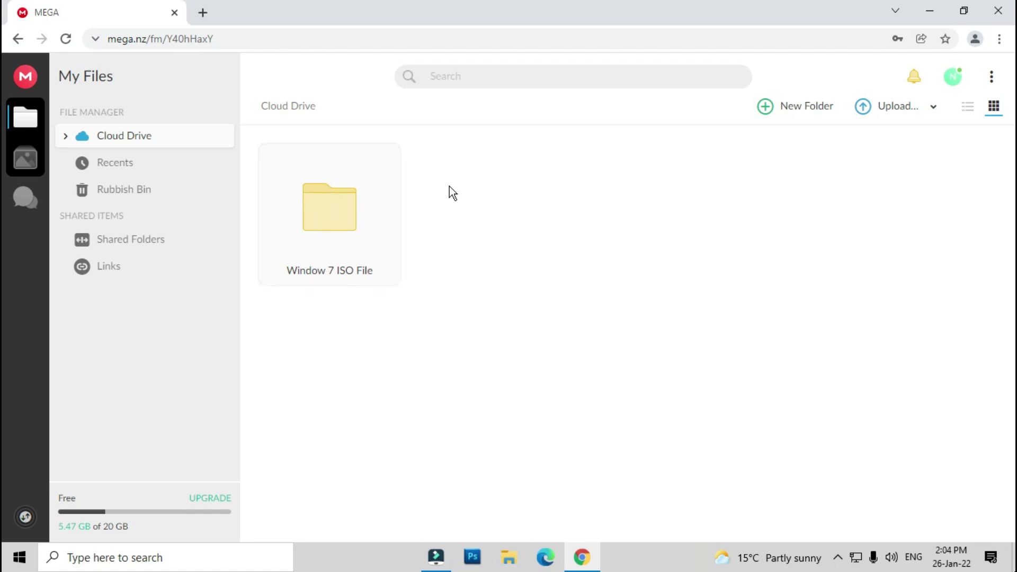
Step: View the account's plan and storage usage in the account overview and close it
click(992, 83)
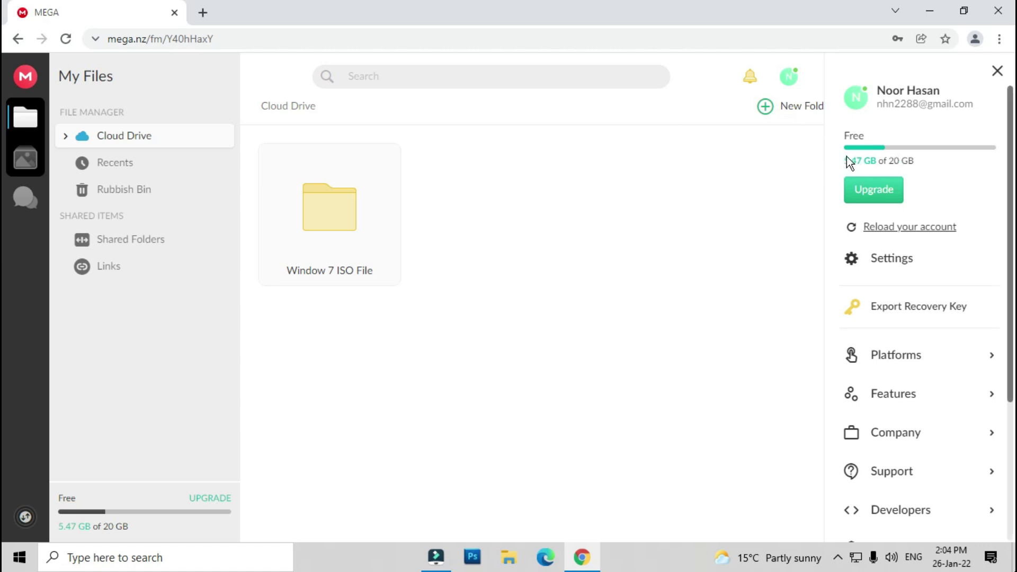
click(591, 201)
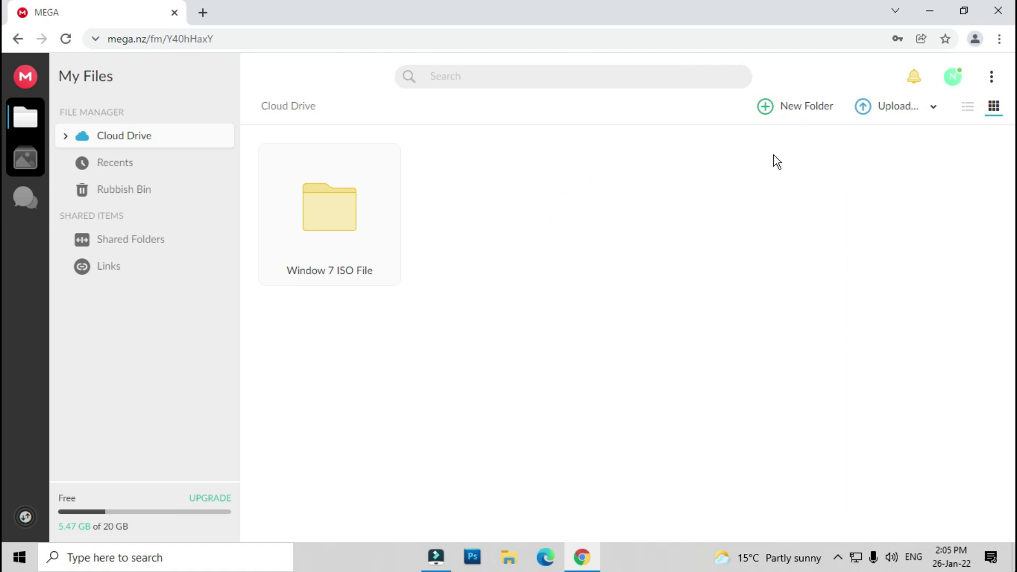
Step: Create a folder named My Files in the Cloud Drive and open it
click(806, 108)
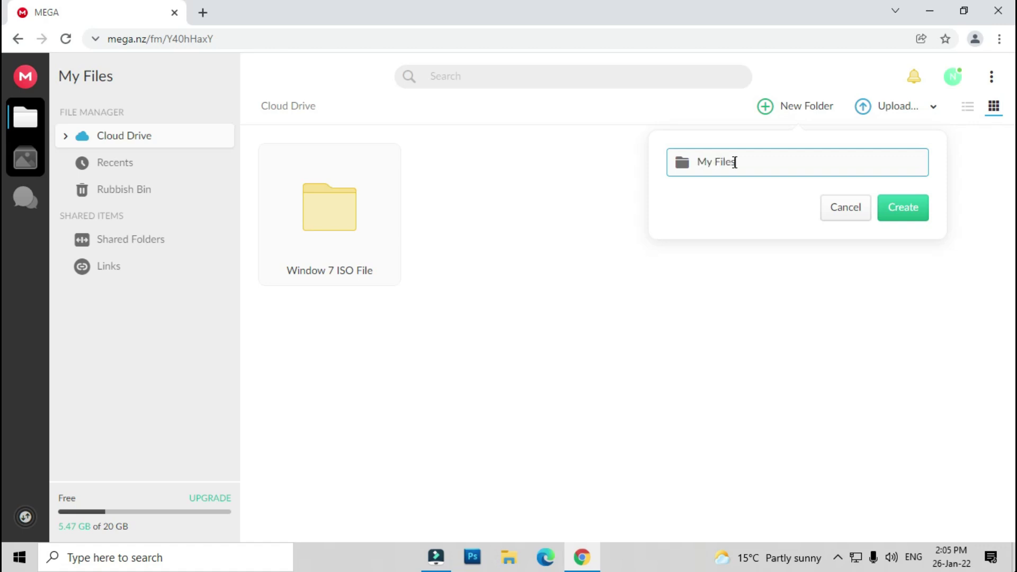
text(My Files)
click(899, 214)
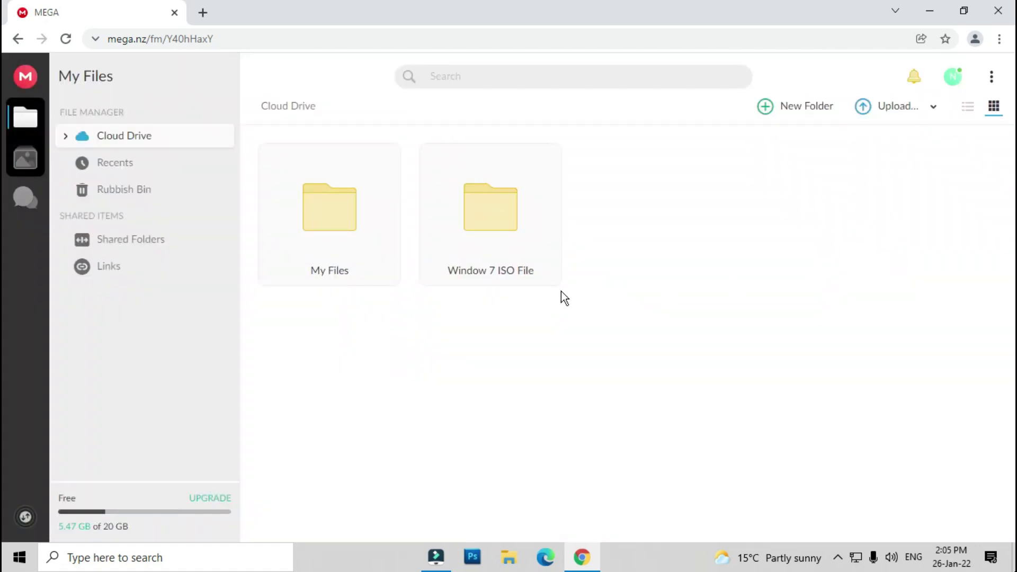
double_click(323, 212)
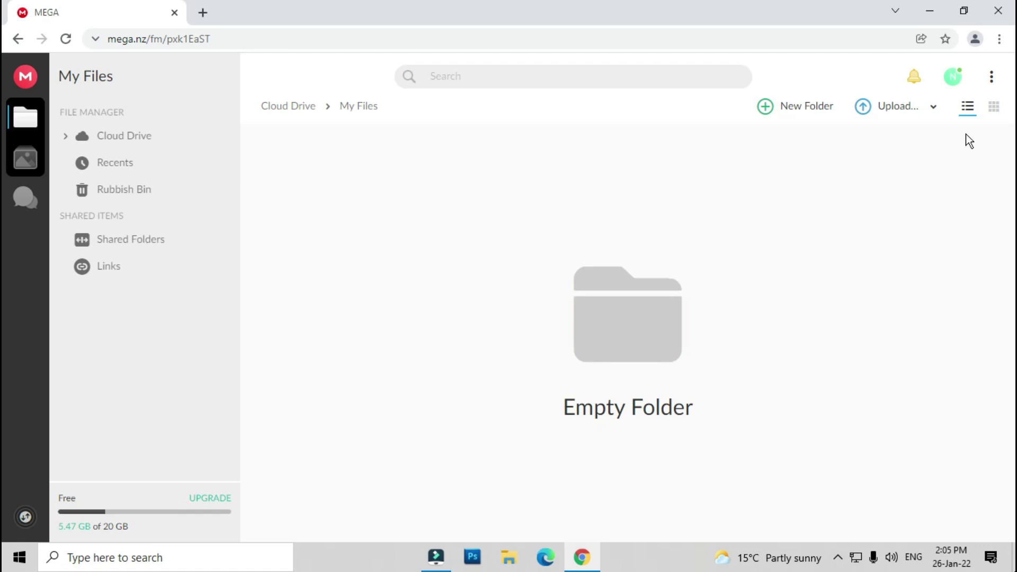
Step: Switch to the Windows desktop and move the Important Photos folder to an empty area away from the other icons
click(906, 110)
click(930, 11)
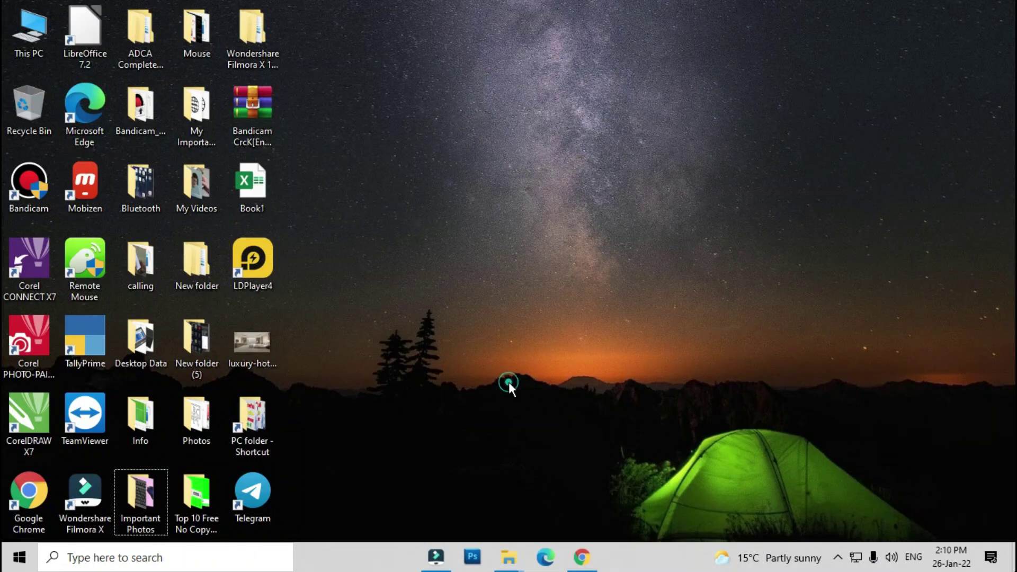
drag(140, 498, 418, 192)
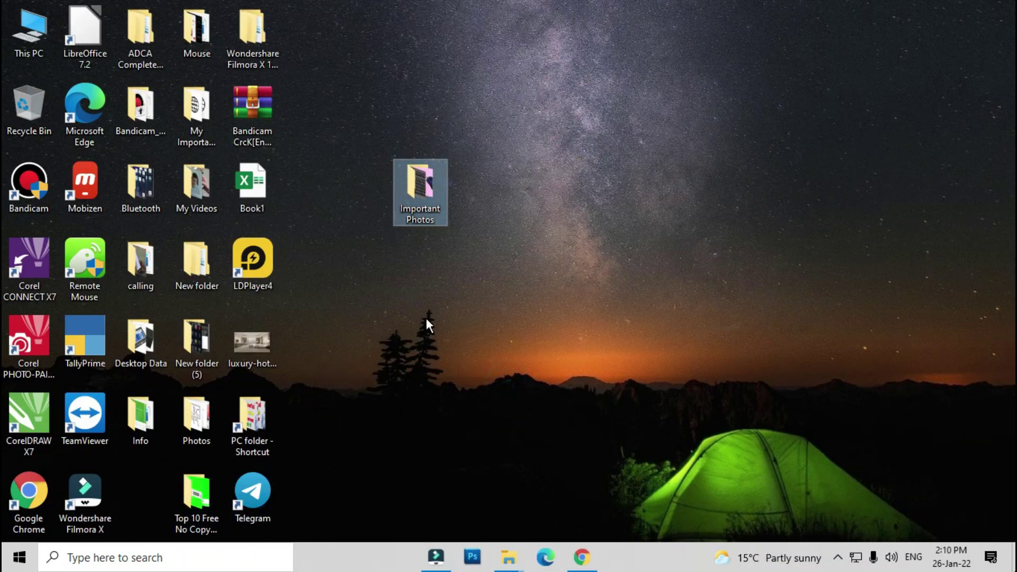
click(581, 561)
key(super+d)
Step: Check the size and file count of the Important Photos folder in its properties
right_click(415, 186)
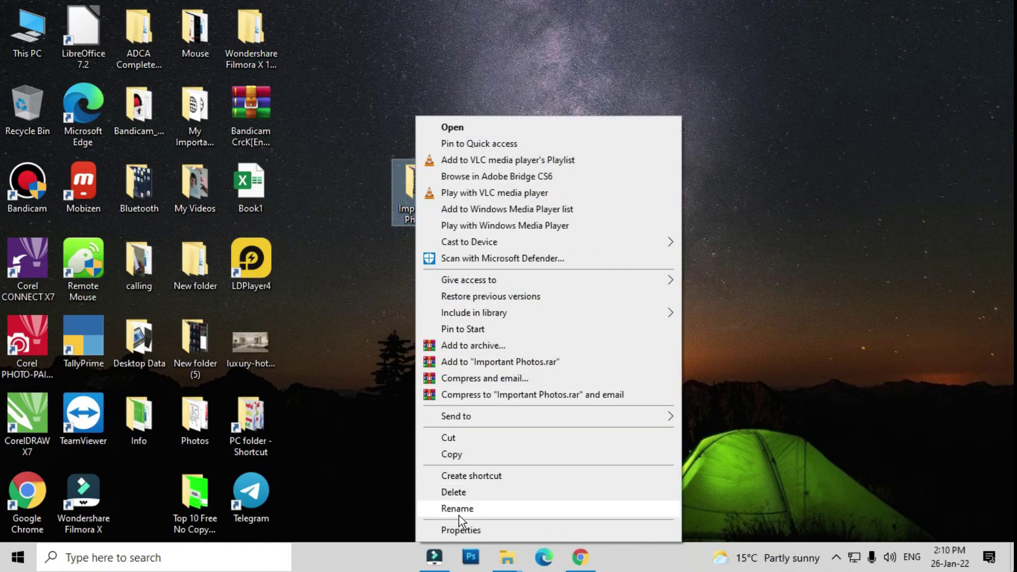
click(464, 529)
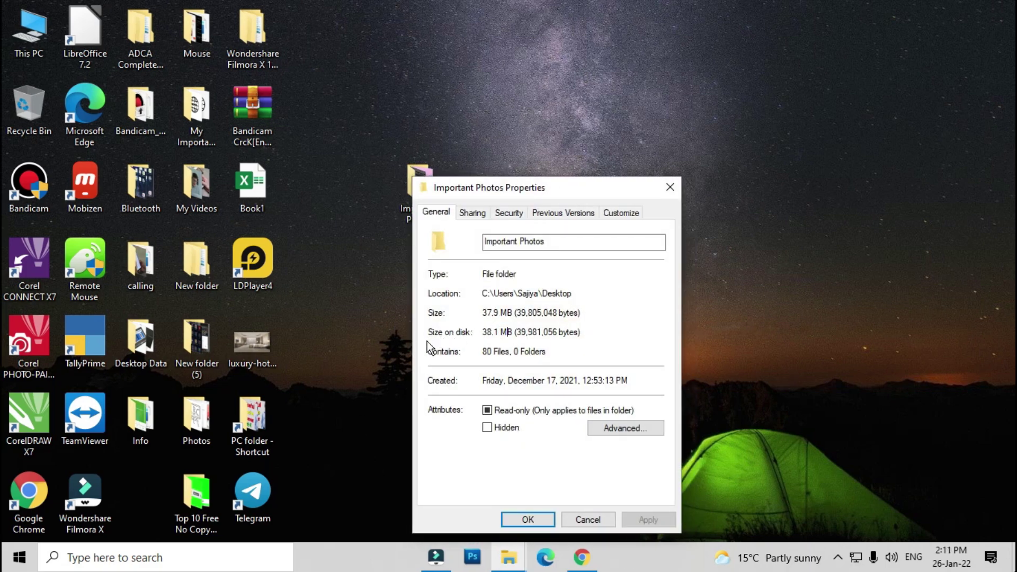
click(528, 521)
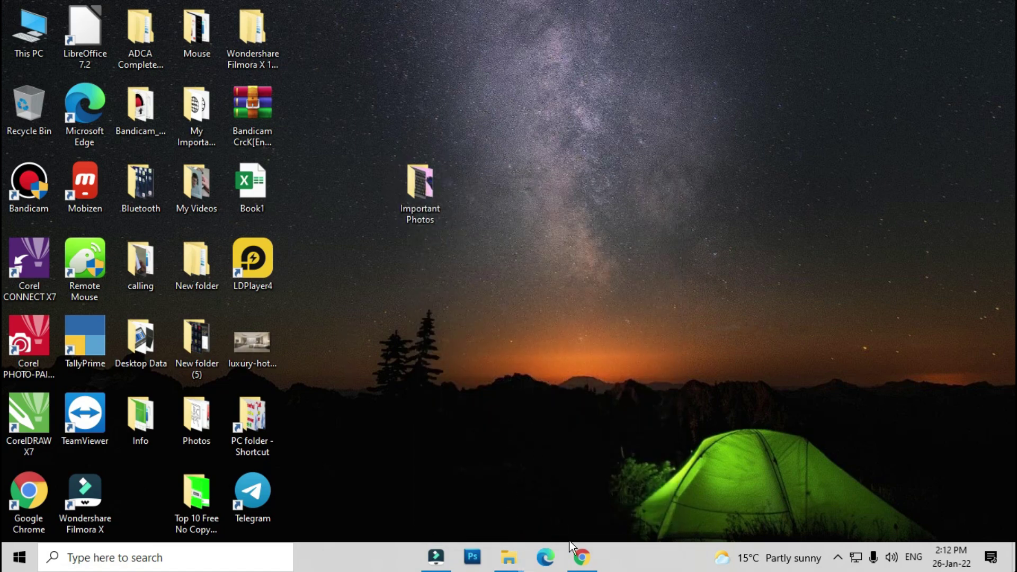
Step: Switch back to MEGA in Chrome, upload the Important Photos folder from the Desktop into My Files, and close the transfer list
click(581, 557)
click(932, 106)
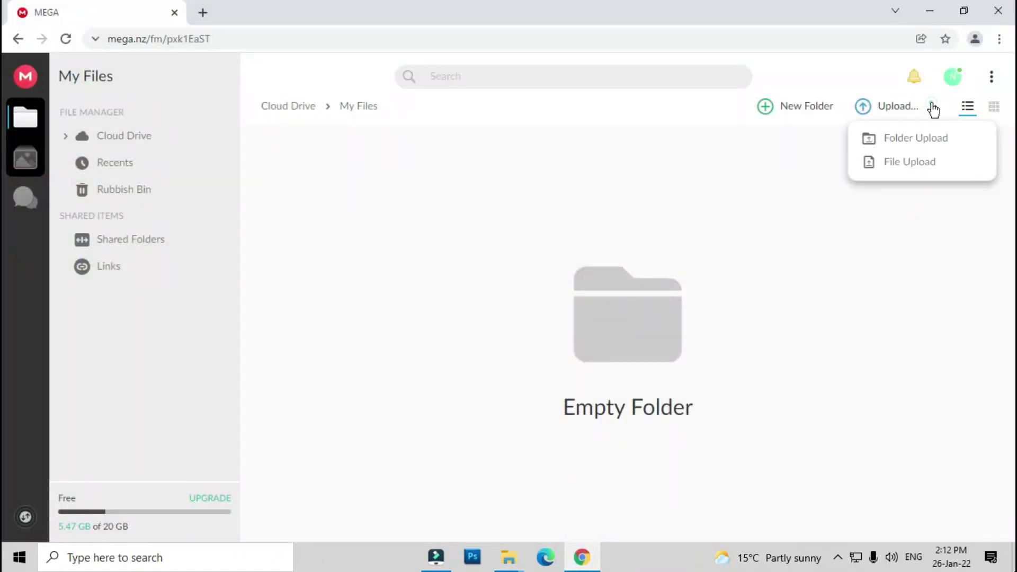
click(900, 139)
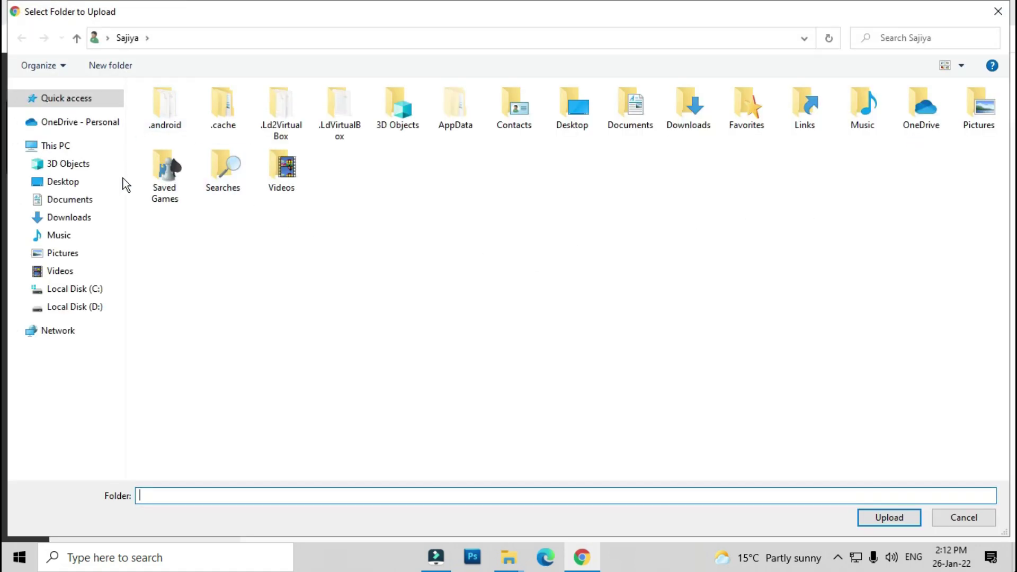
click(69, 183)
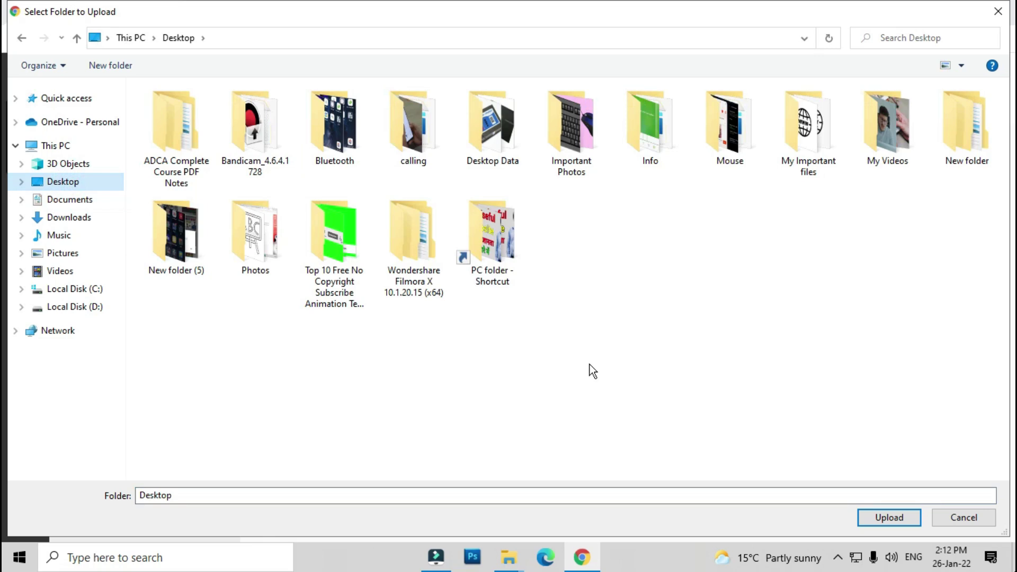
click(576, 137)
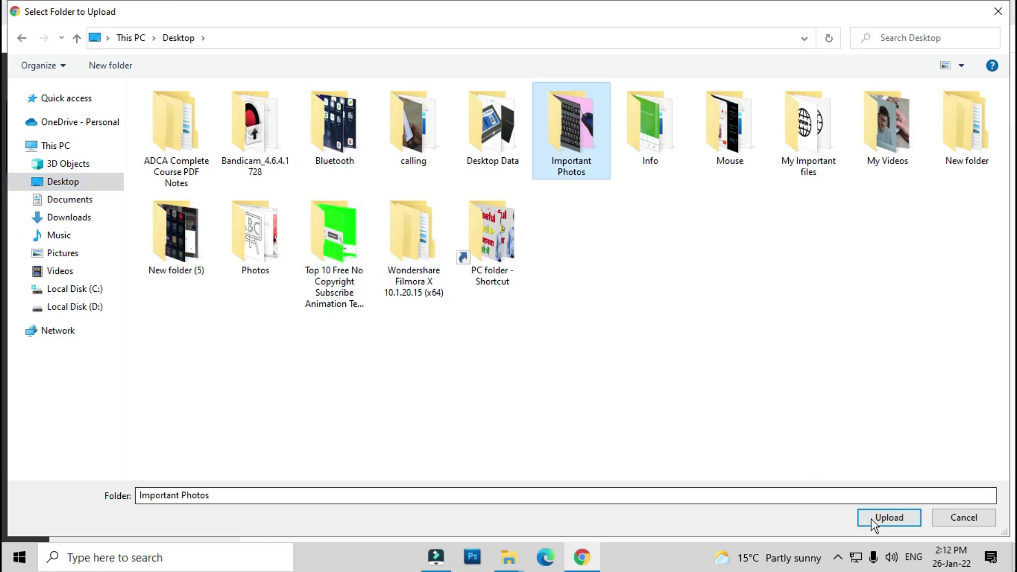
click(890, 517)
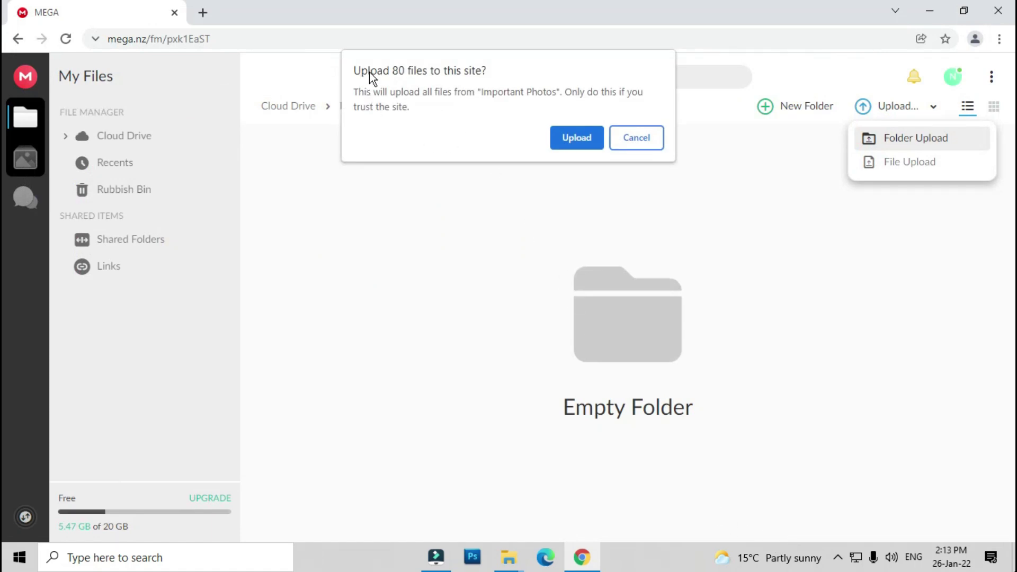
click(581, 138)
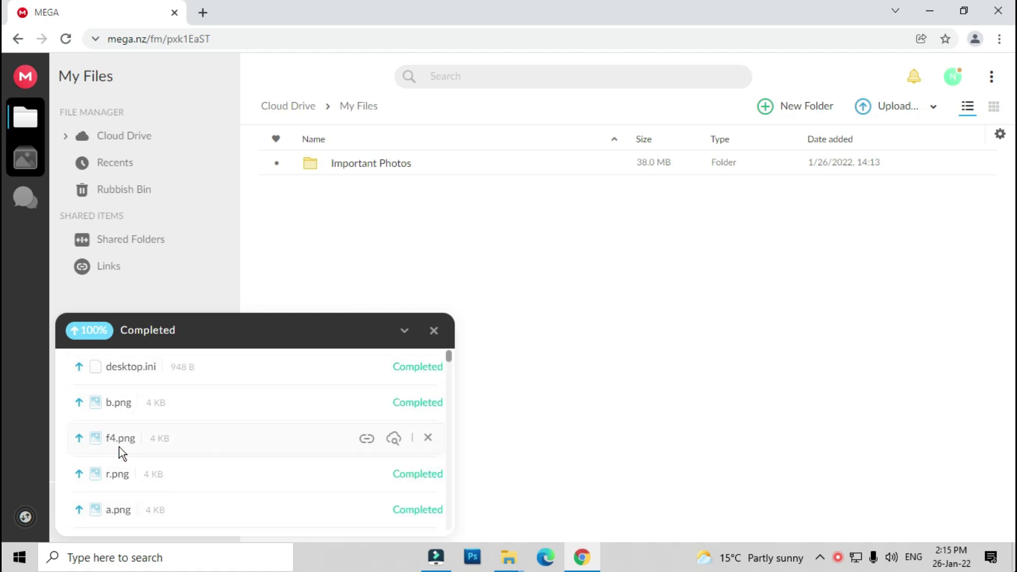
click(434, 334)
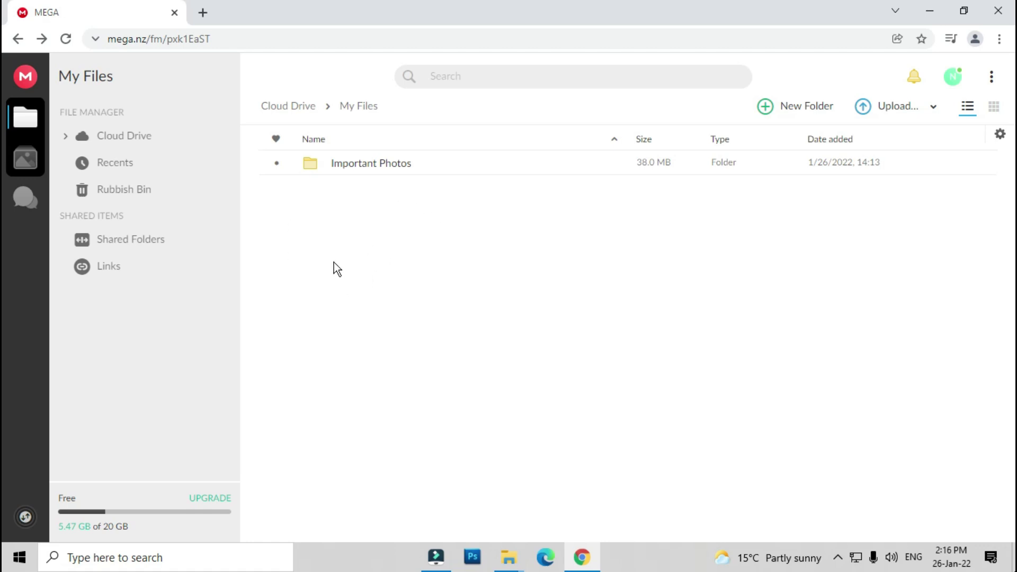
Step: Move the third image in the recent uploads, the keyboard picture, to the Rubbish Bin
click(122, 138)
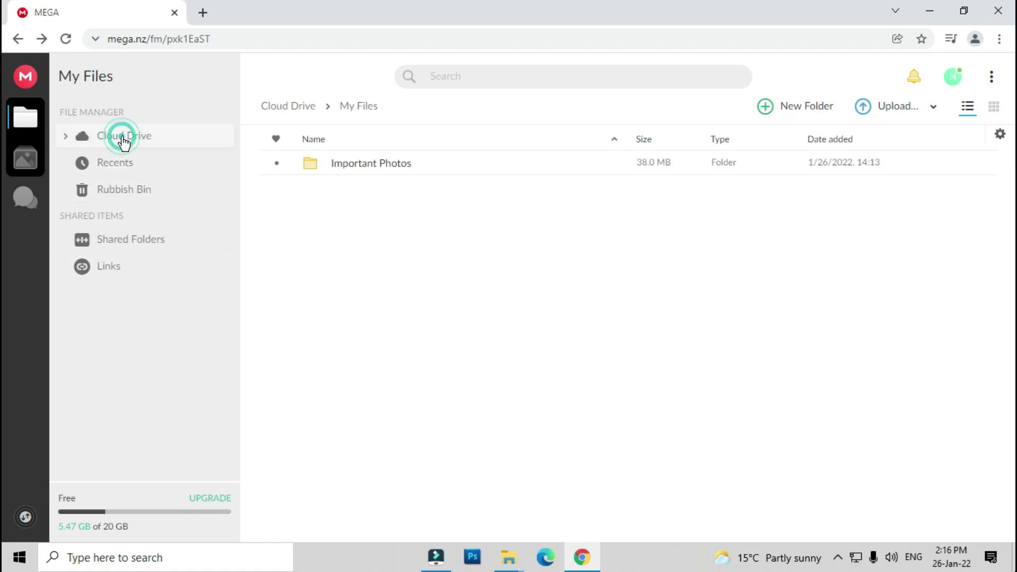
click(503, 244)
click(141, 163)
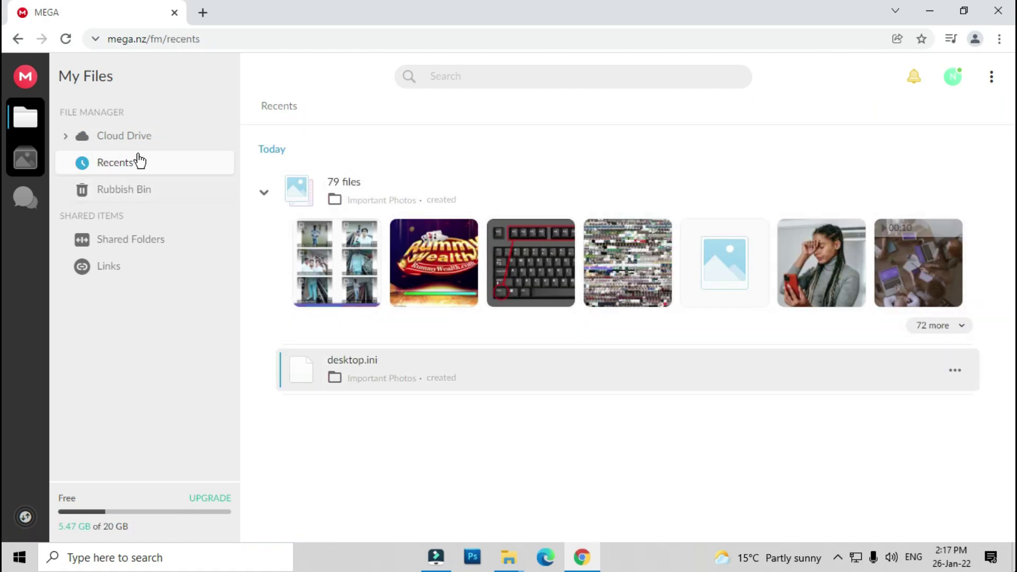
mouse_move(557, 306)
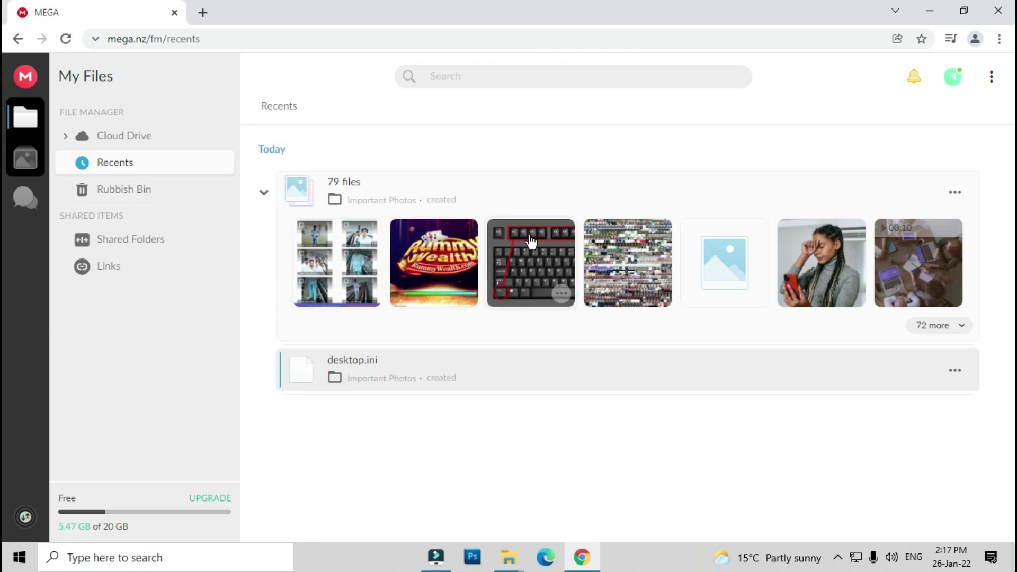
click(561, 296)
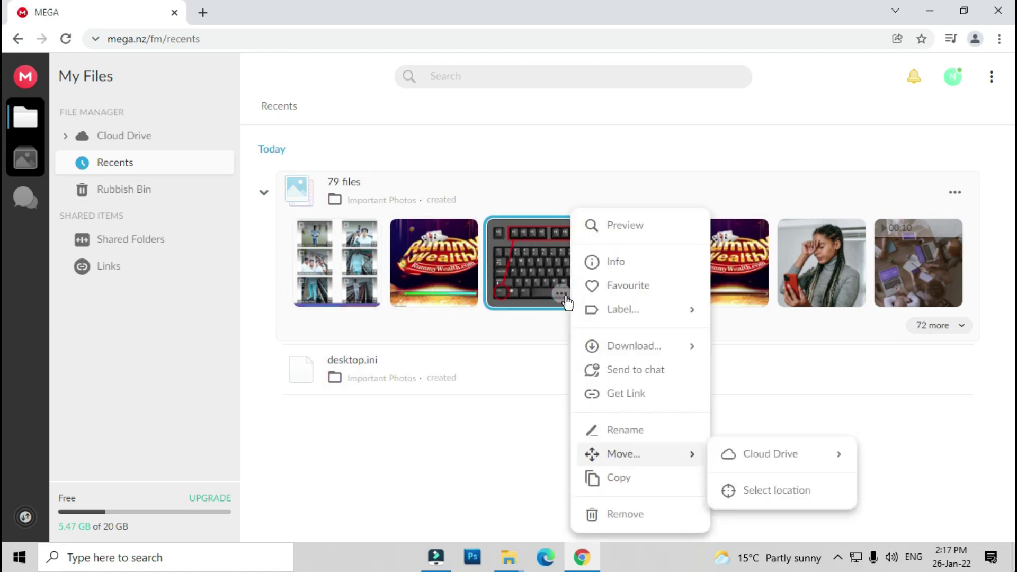
click(623, 515)
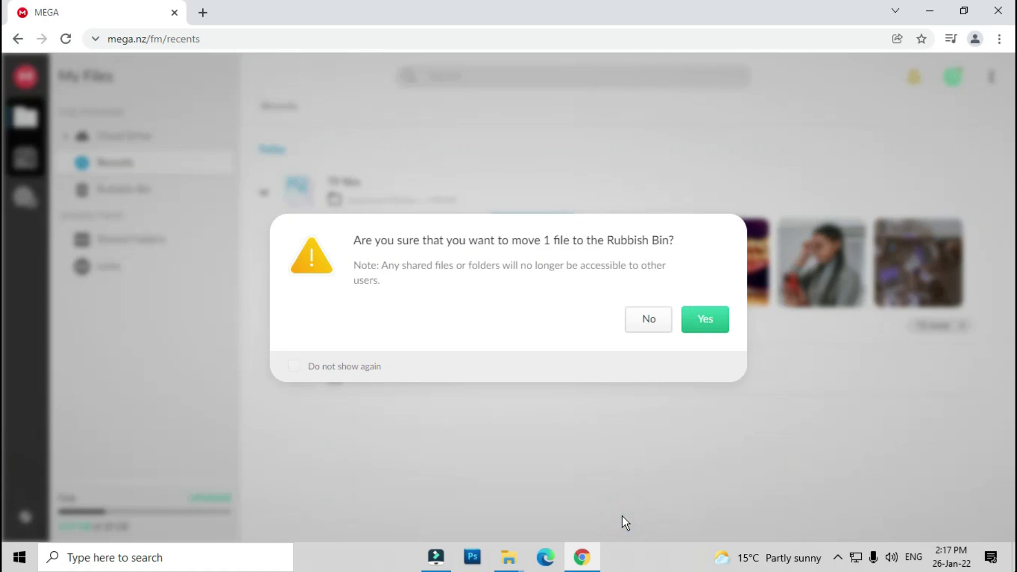
click(703, 321)
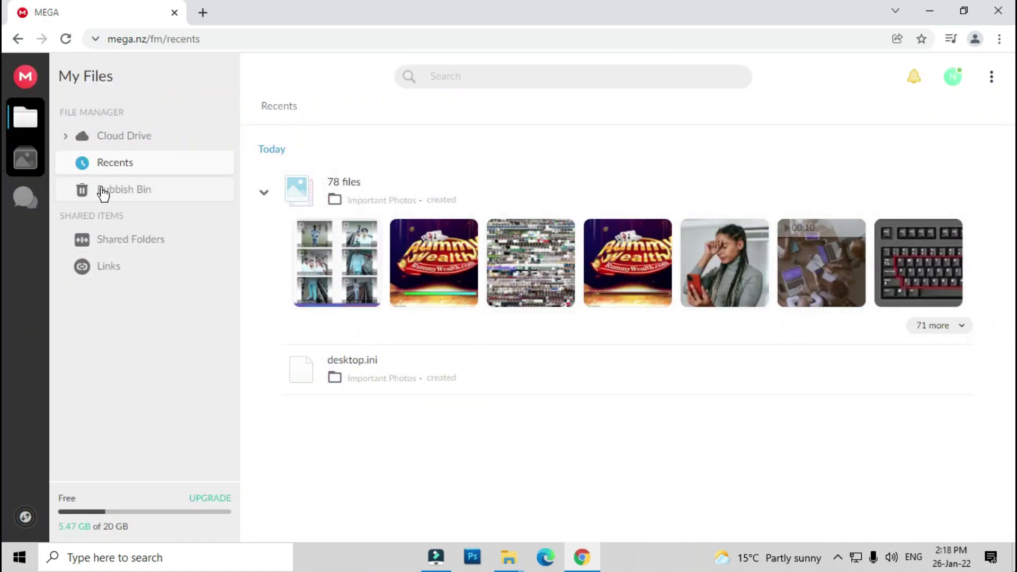
Step: Permanently delete Ctrl F1 to Ctrl f12.jpg from the Rubbish Bin
click(131, 192)
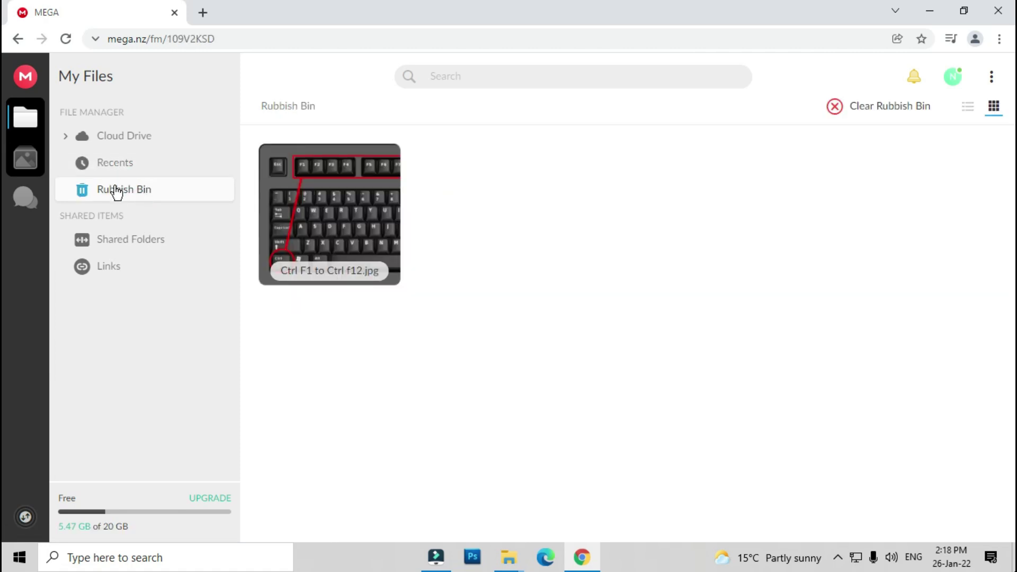
click(370, 273)
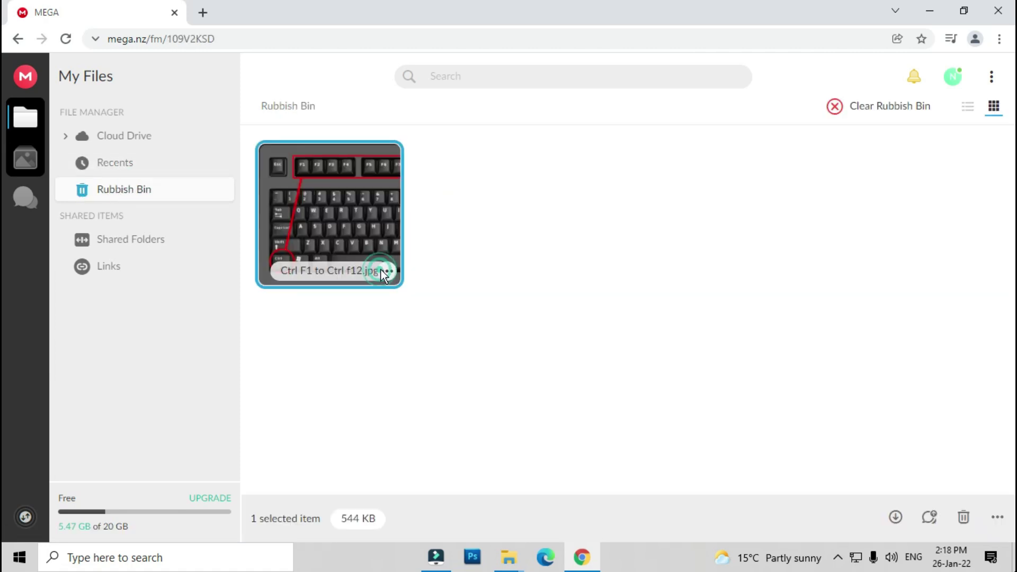
click(385, 270)
click(433, 363)
click(698, 339)
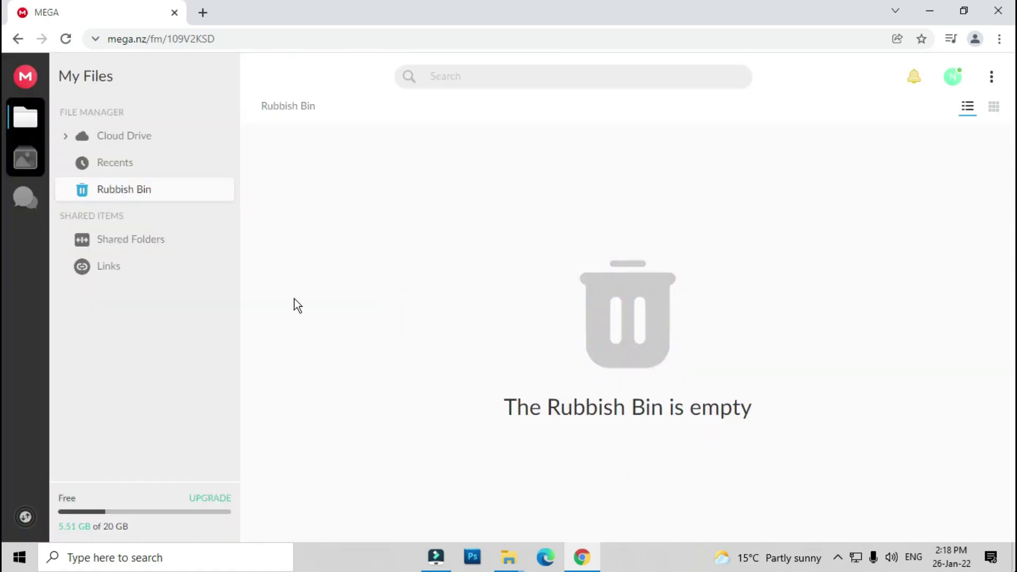
Step: Create a share link for the My Files folder in the Cloud Drive, copy it to the clipboard and close the link dialog
click(104, 137)
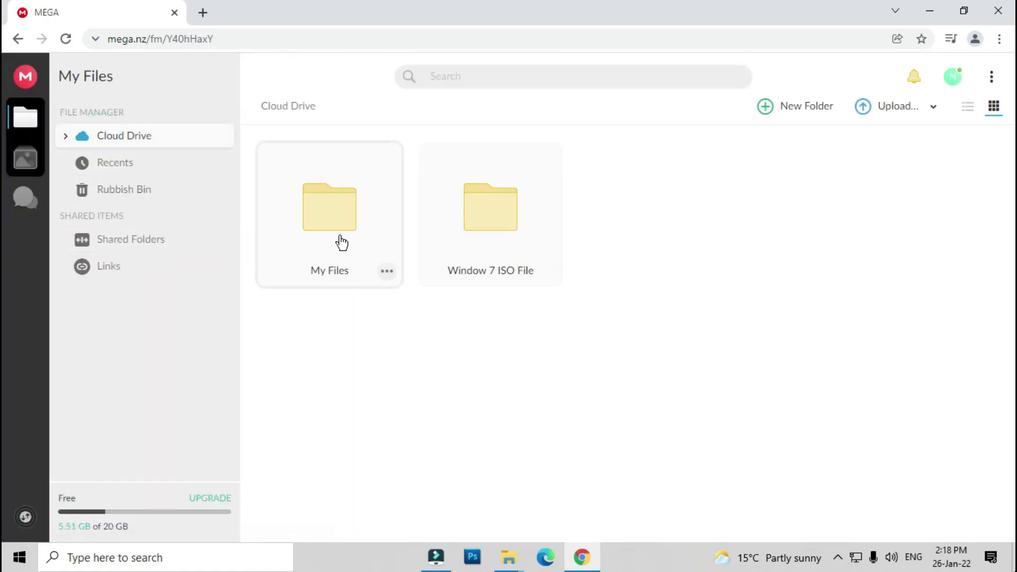
click(388, 273)
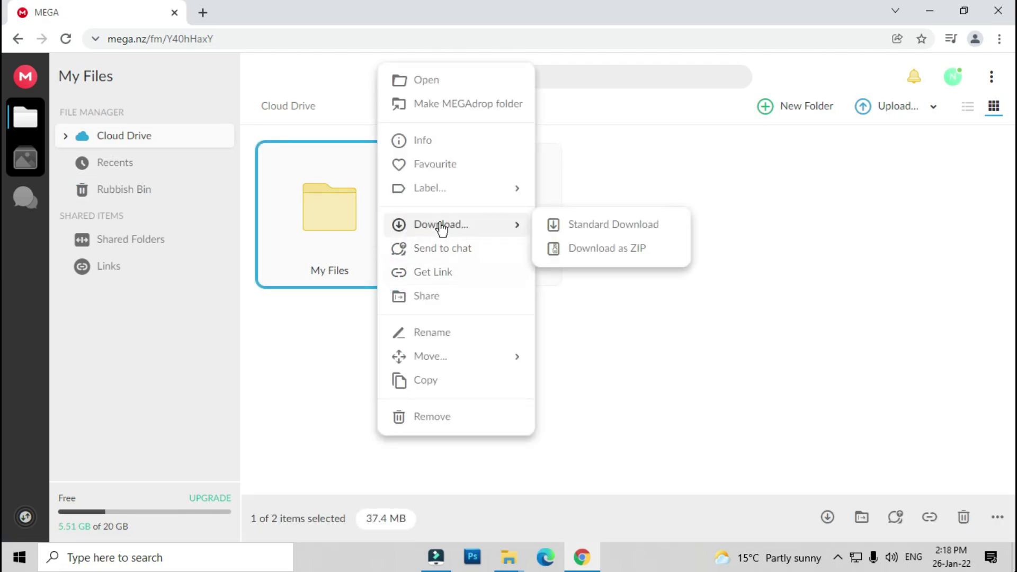
click(416, 275)
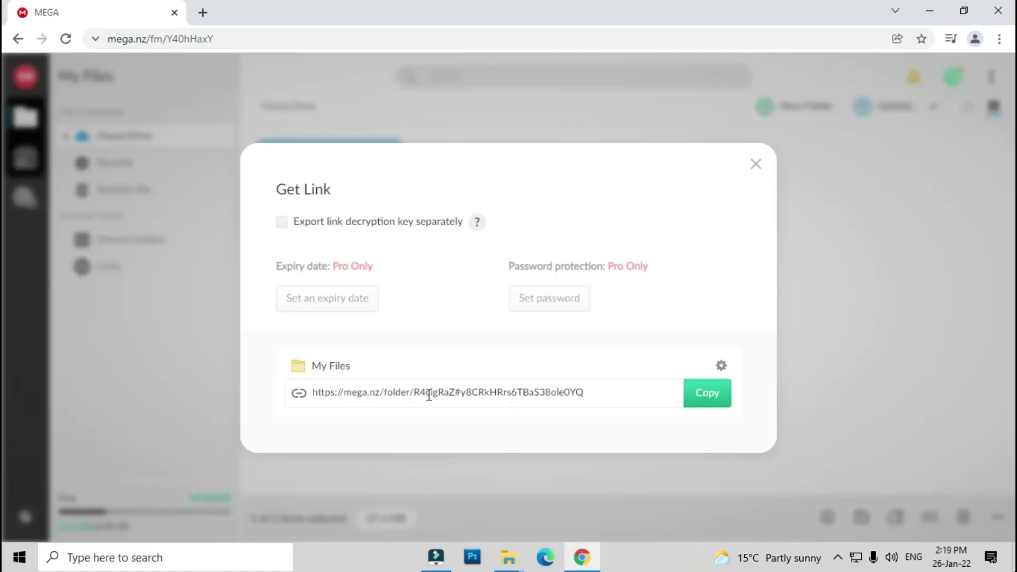
click(696, 405)
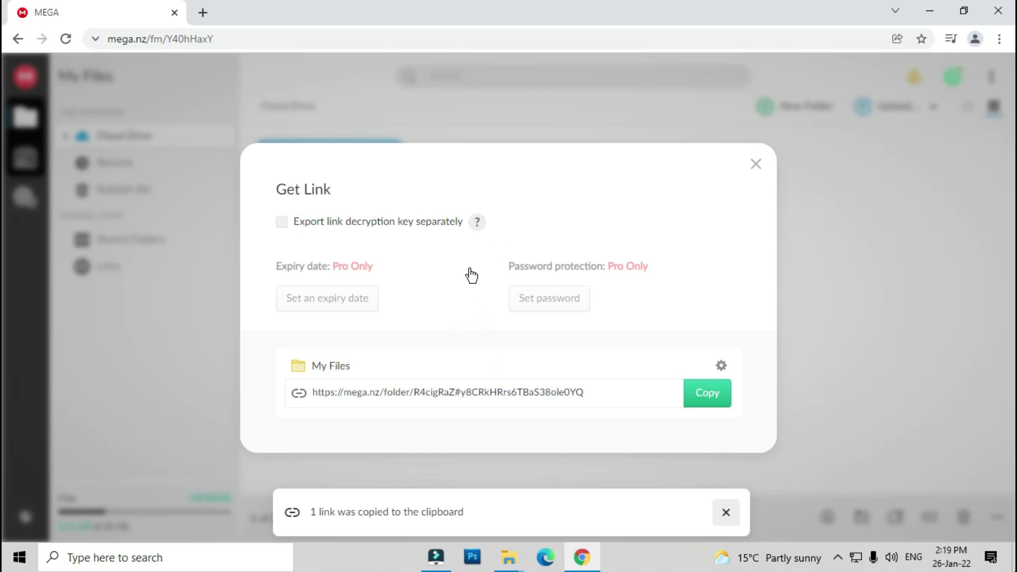
click(757, 162)
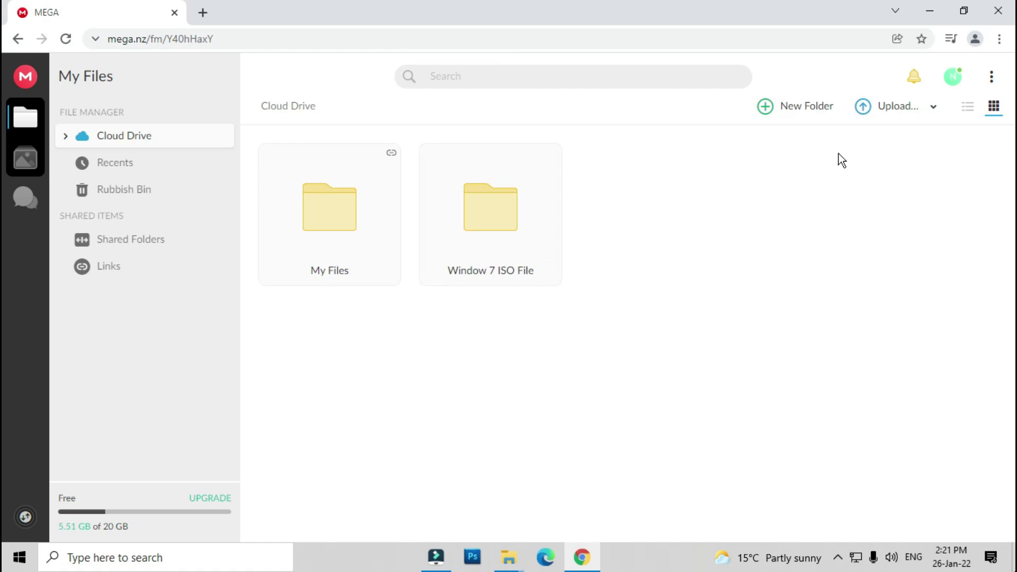
Step: Open the account upgrade page and compare the prices, storage and transfer limits of the individual Pro plans
click(992, 79)
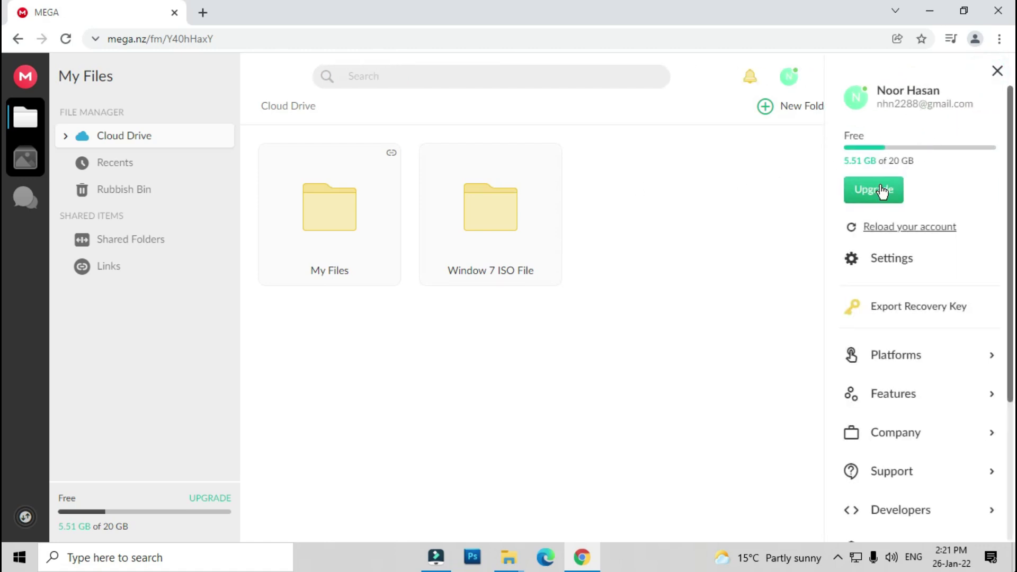
click(878, 192)
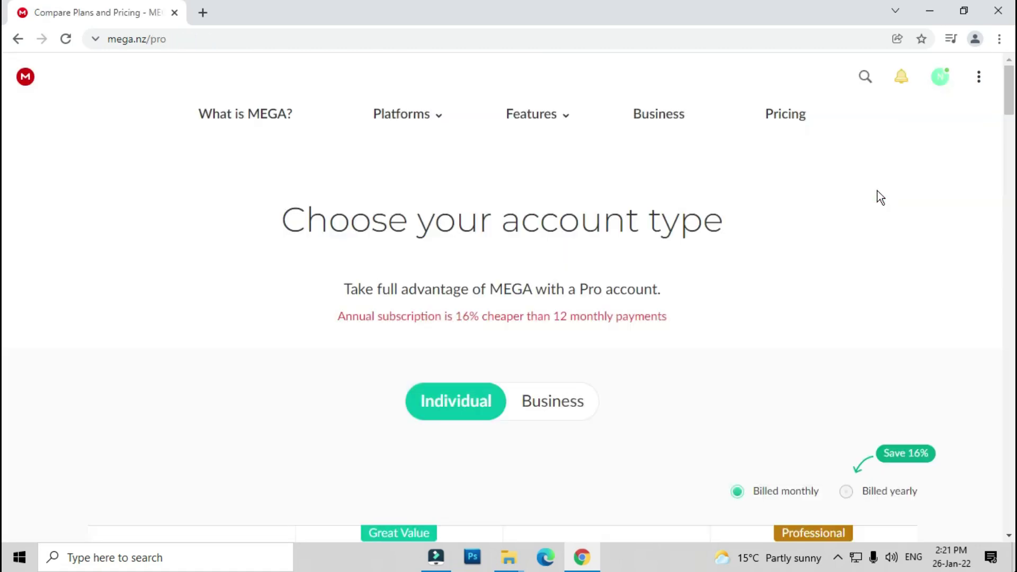
scroll(647, 247, down, 8)
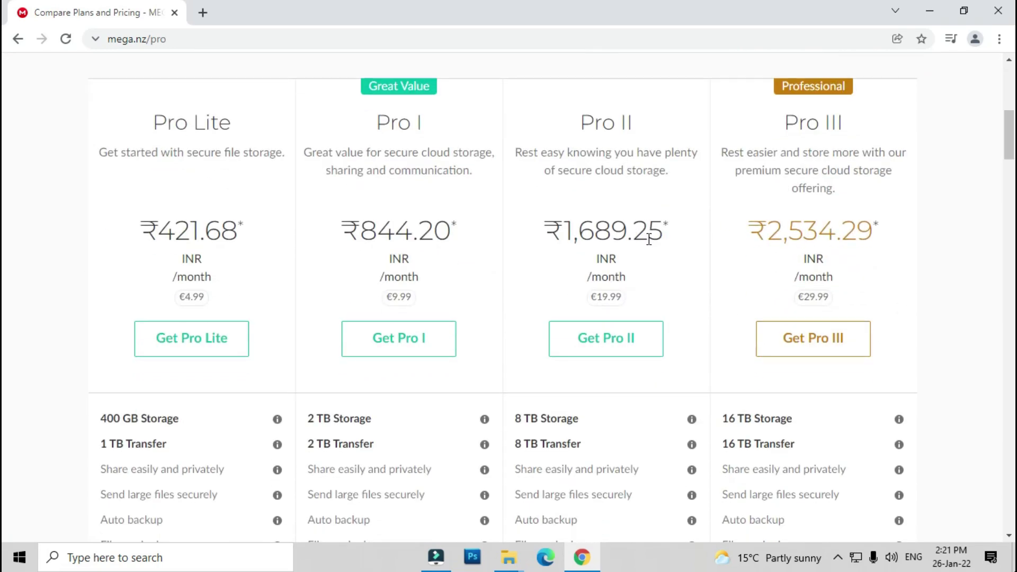
scroll(281, 253, down, 1)
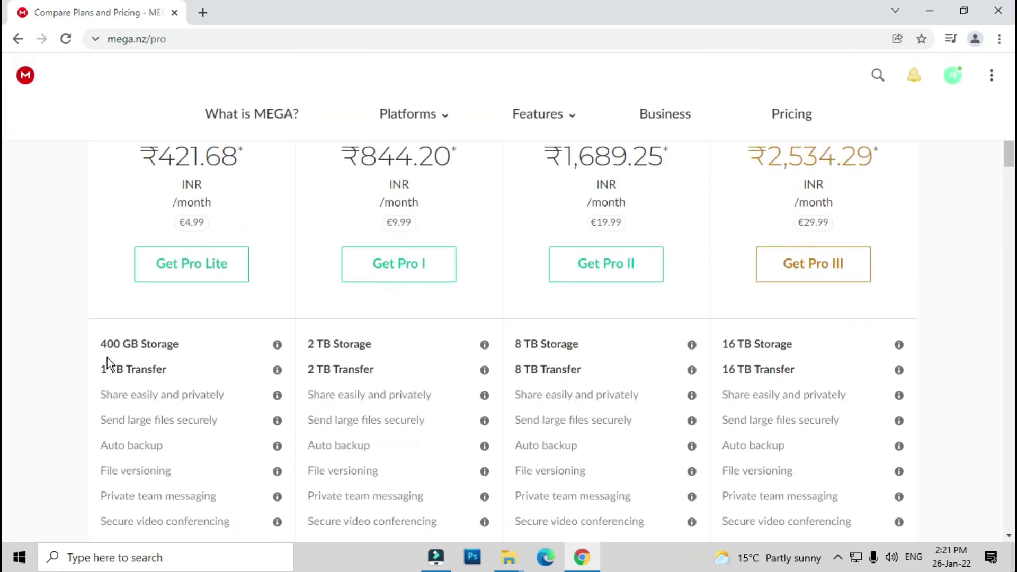
scroll(197, 345, up, 1)
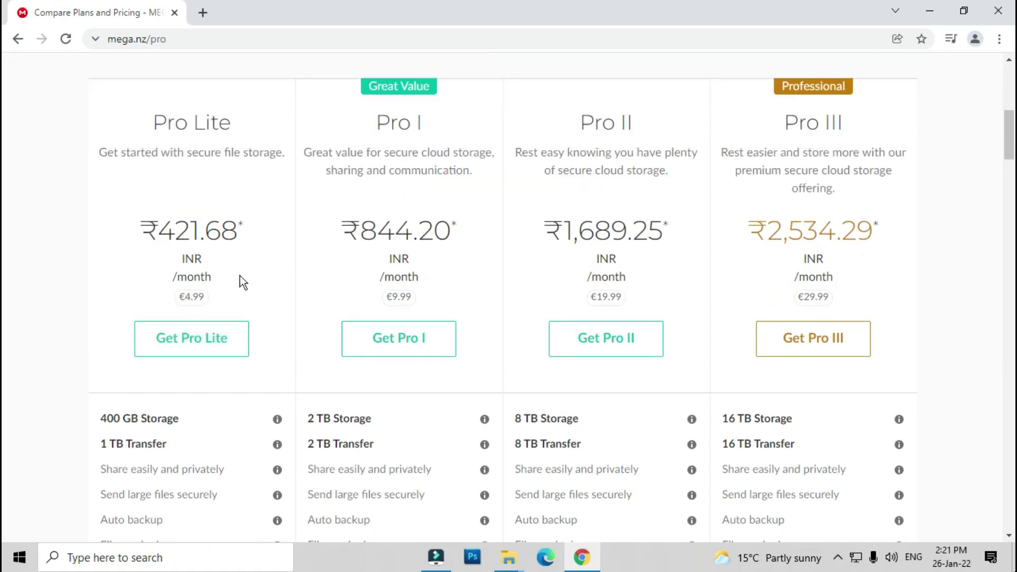
scroll(281, 320, up, 1)
scroll(281, 320, down, 2)
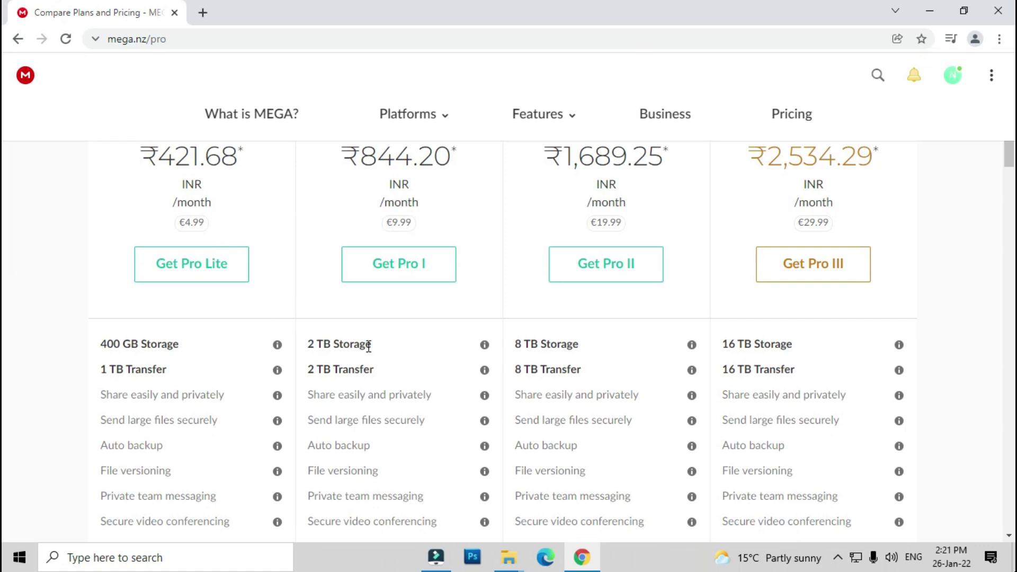
scroll(377, 378, up, 1)
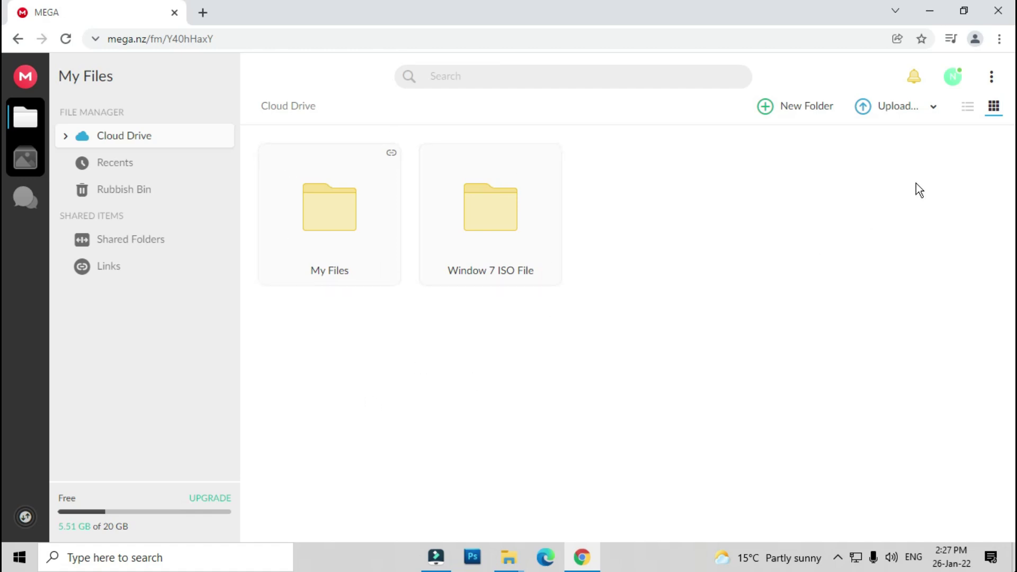
Step: Open the account settings and look over the Profile section down to the QR code options
click(991, 77)
click(888, 263)
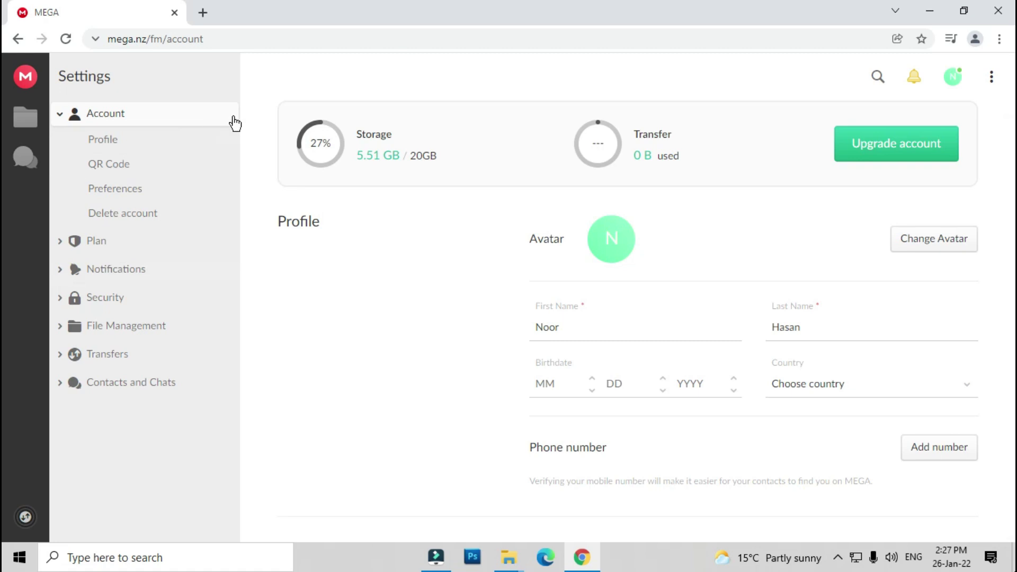
click(111, 142)
scroll(590, 328, down, 3)
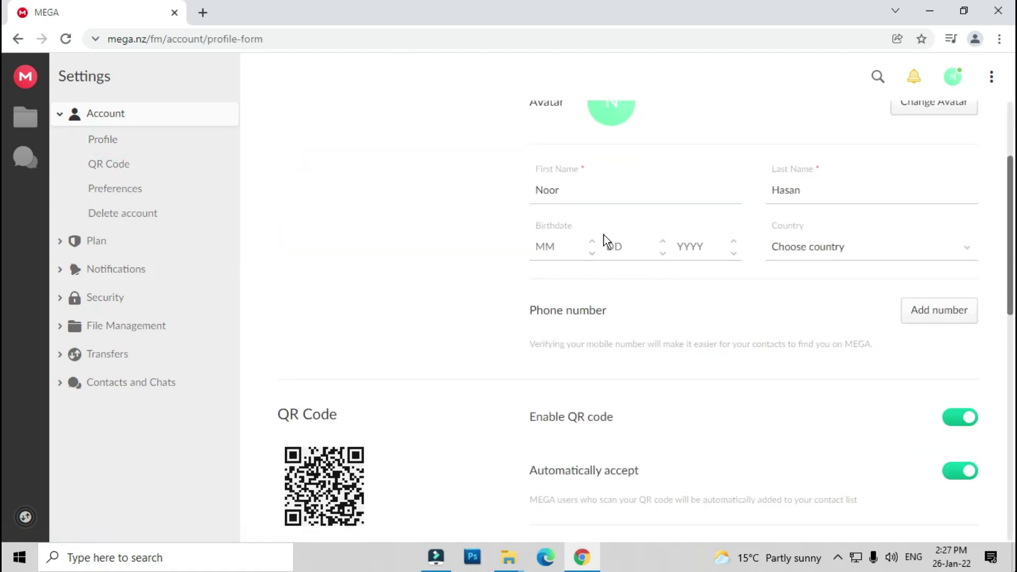
Step: Try the Light appearance in the account preferences, and set the appearance to Dark
click(127, 191)
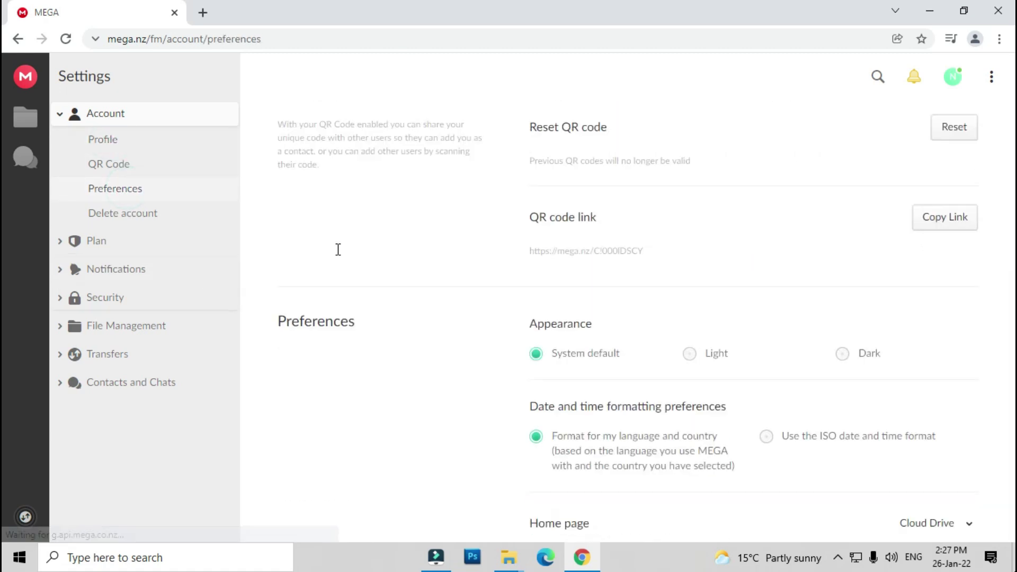
click(689, 266)
click(843, 266)
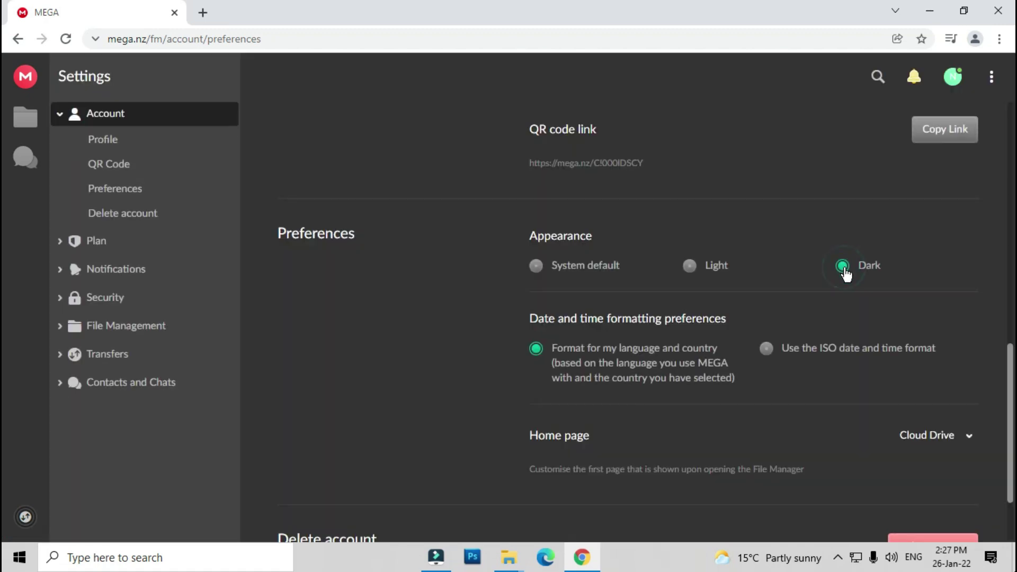
Step: Look through the Plan, Notifications and Security sections of the settings, including the account type and transaction history
click(96, 242)
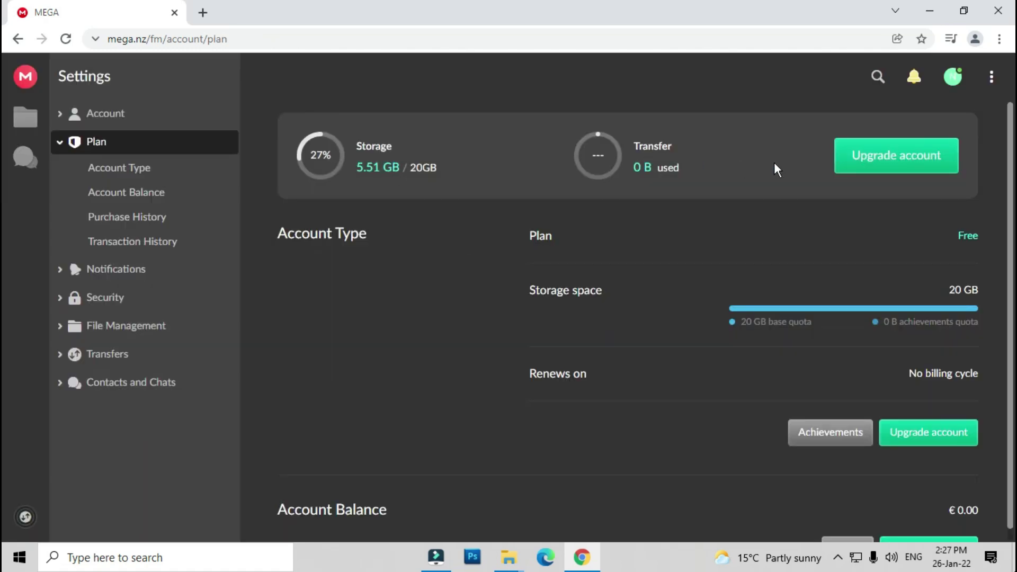
click(118, 170)
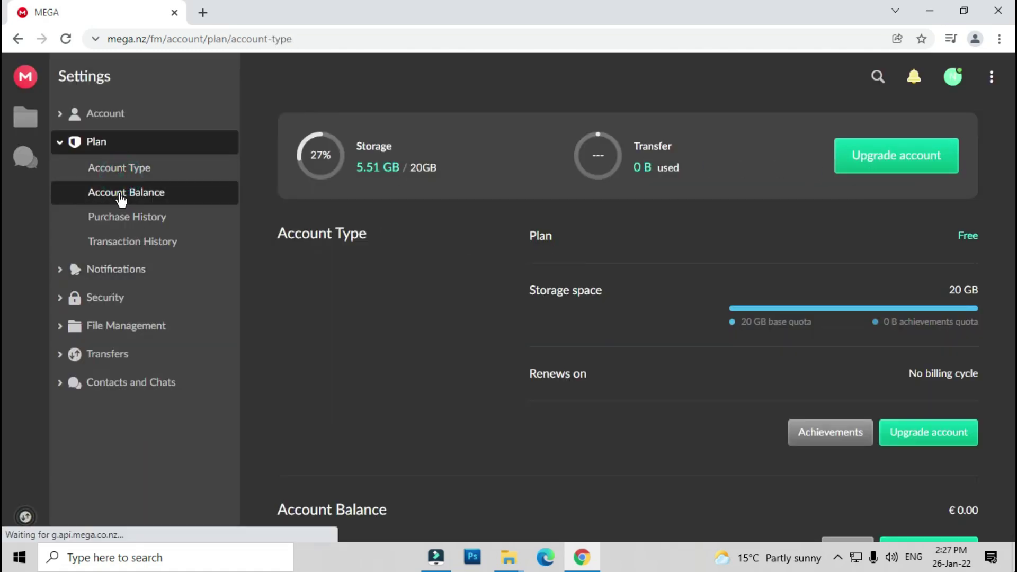
click(133, 241)
click(127, 270)
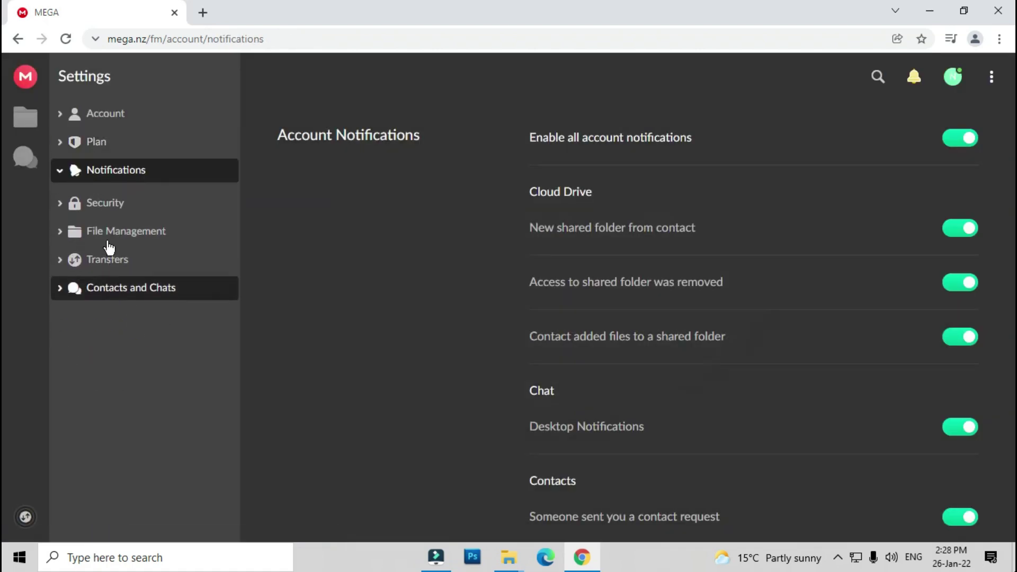
click(103, 247)
click(682, 252)
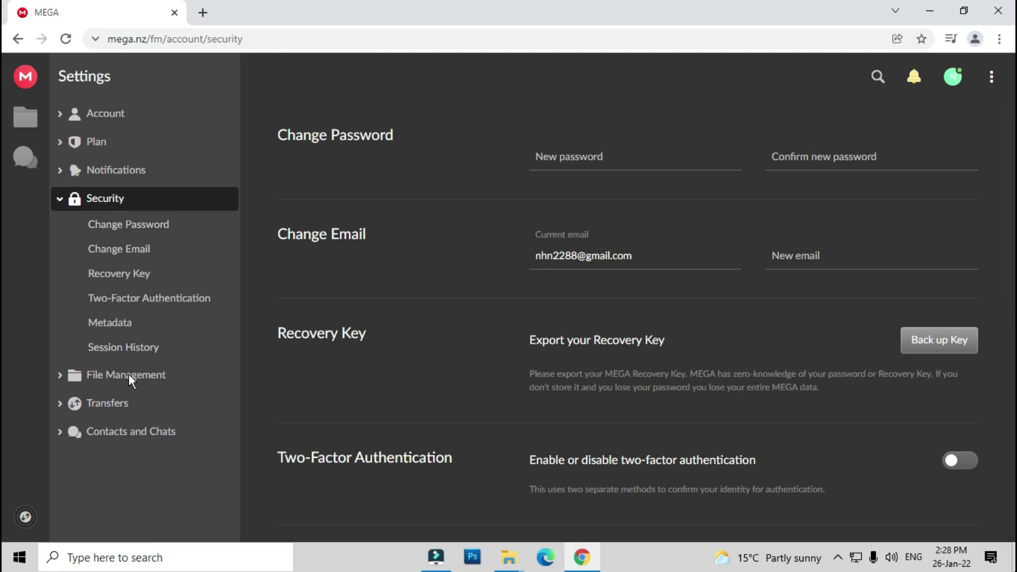